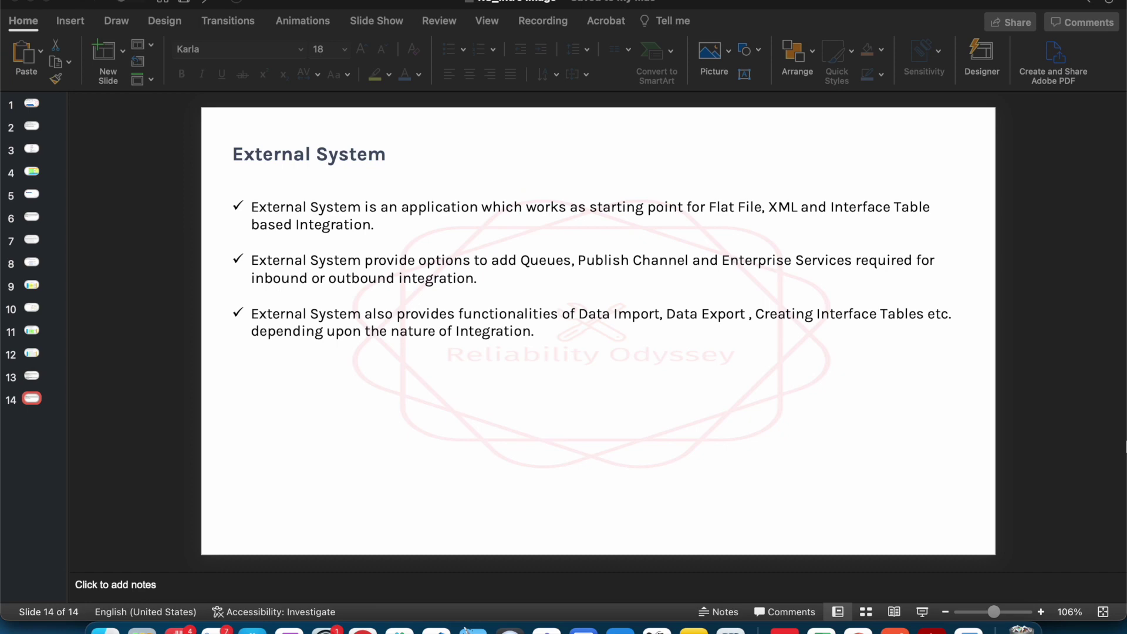
Leave the PowerPoint External System slide and switch to the Maximo Start Center in Chrome
click(363, 614)
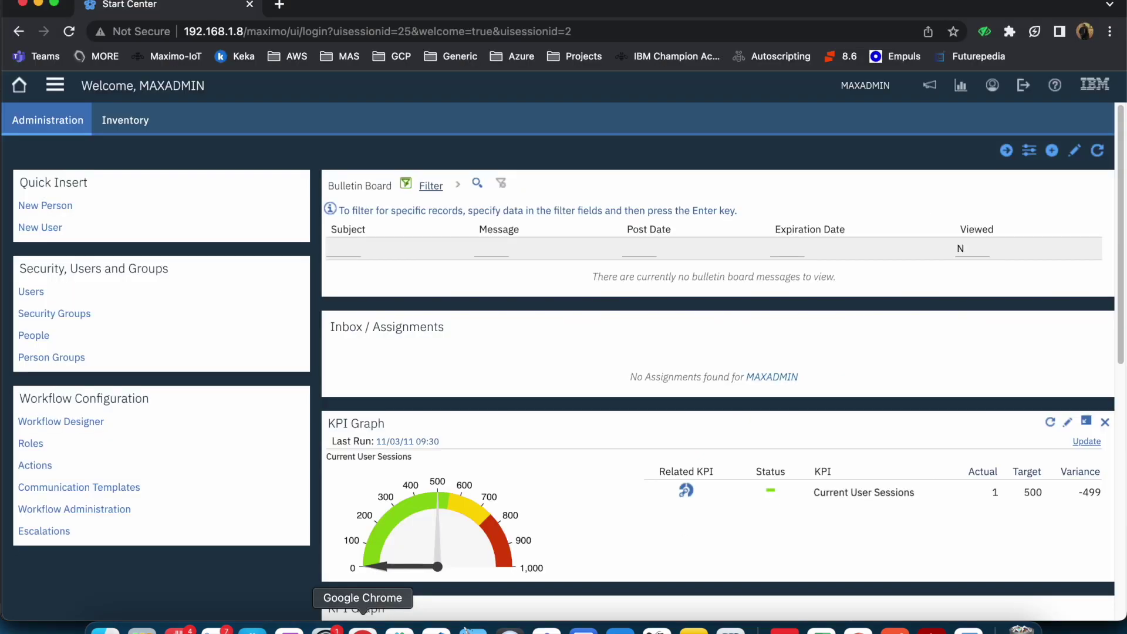
Go to Integration > External Systems, open EXTSYS1, and list its 38 available end points
click(55, 85)
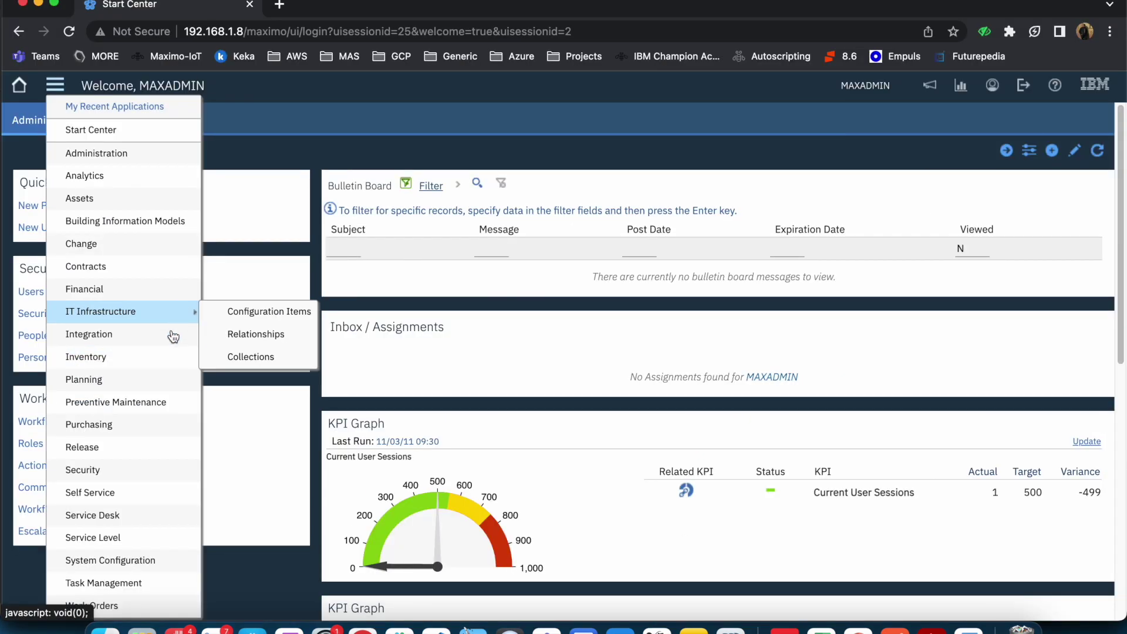
mouse_move(173, 334)
click(308, 219)
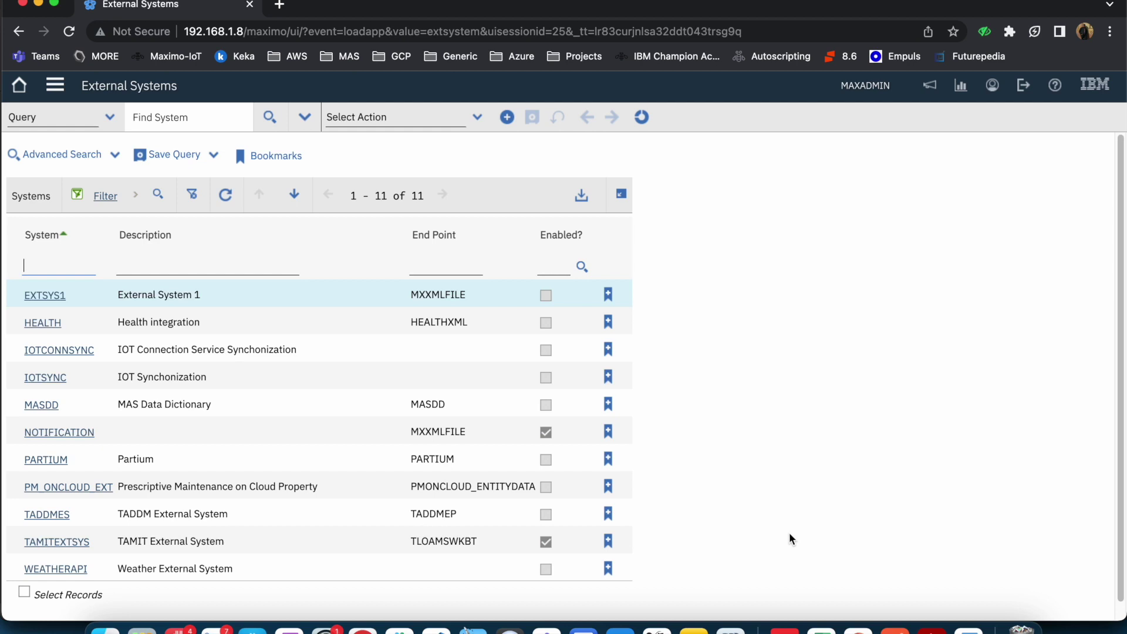
click(61, 296)
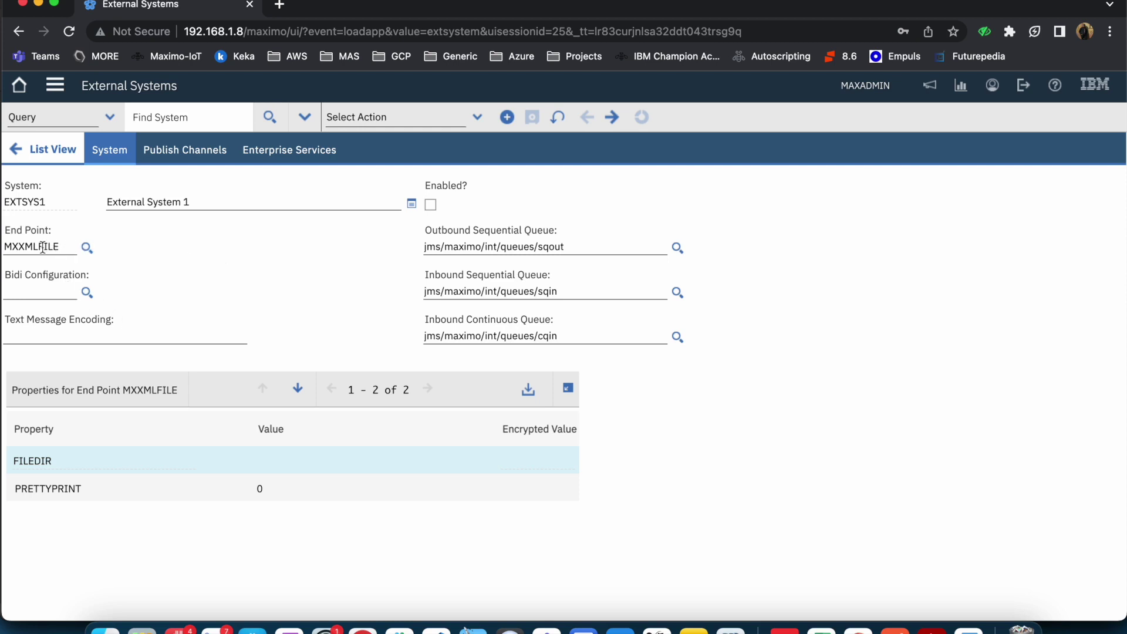
click(88, 248)
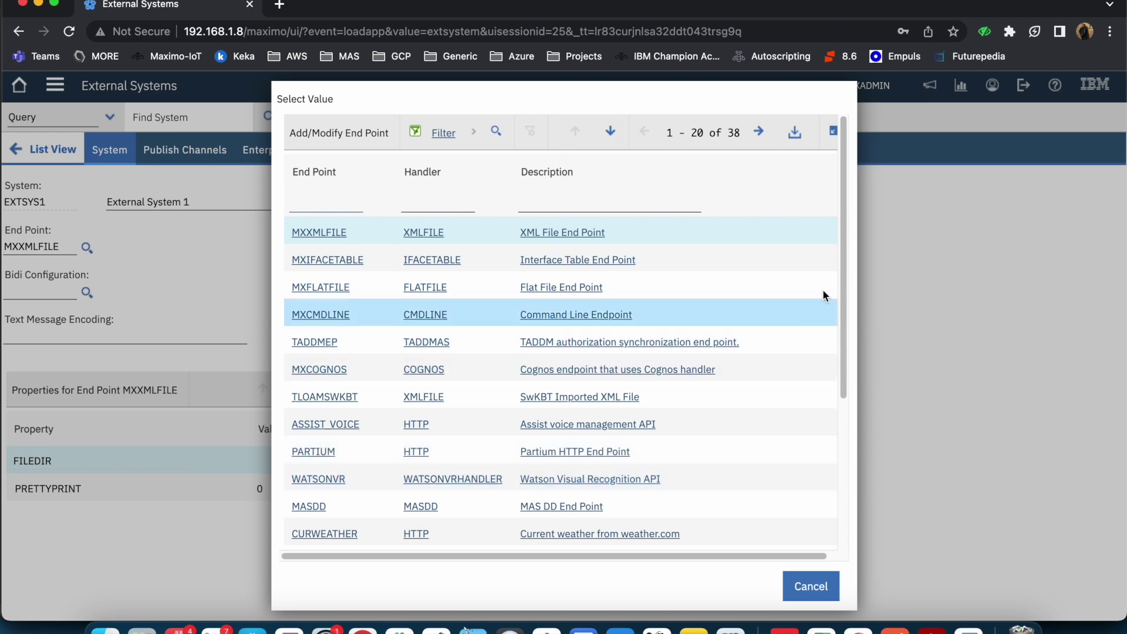
scroll(846, 280, down, 5)
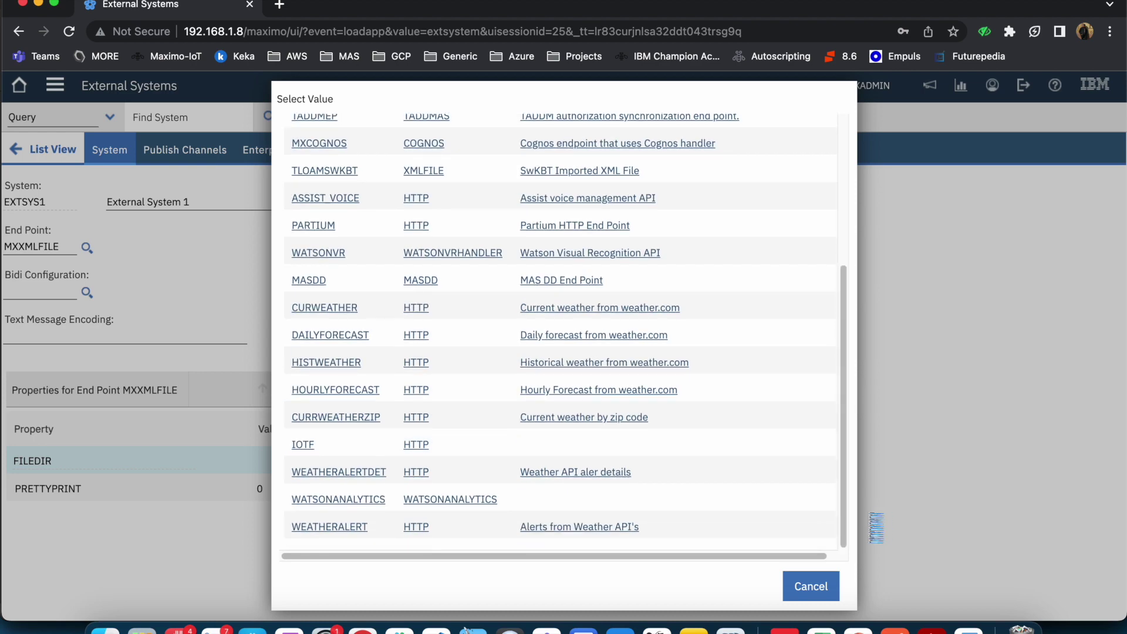
click(811, 585)
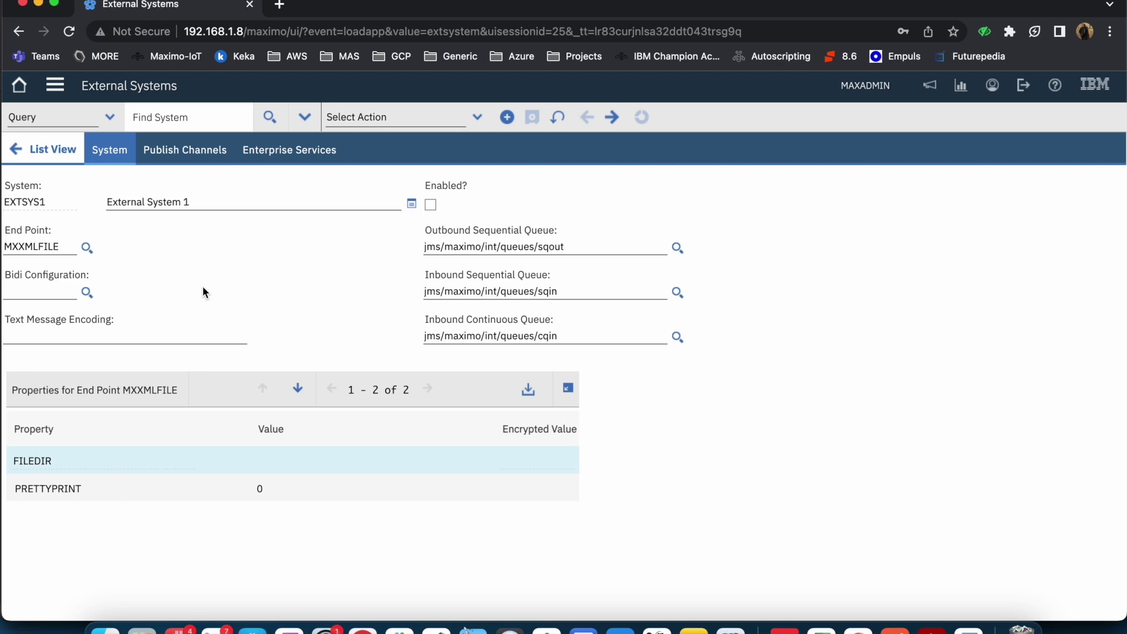
Review EXTSYS1's Publish Channels and Enterprise Services tabs, returning to Publish Channels
click(186, 150)
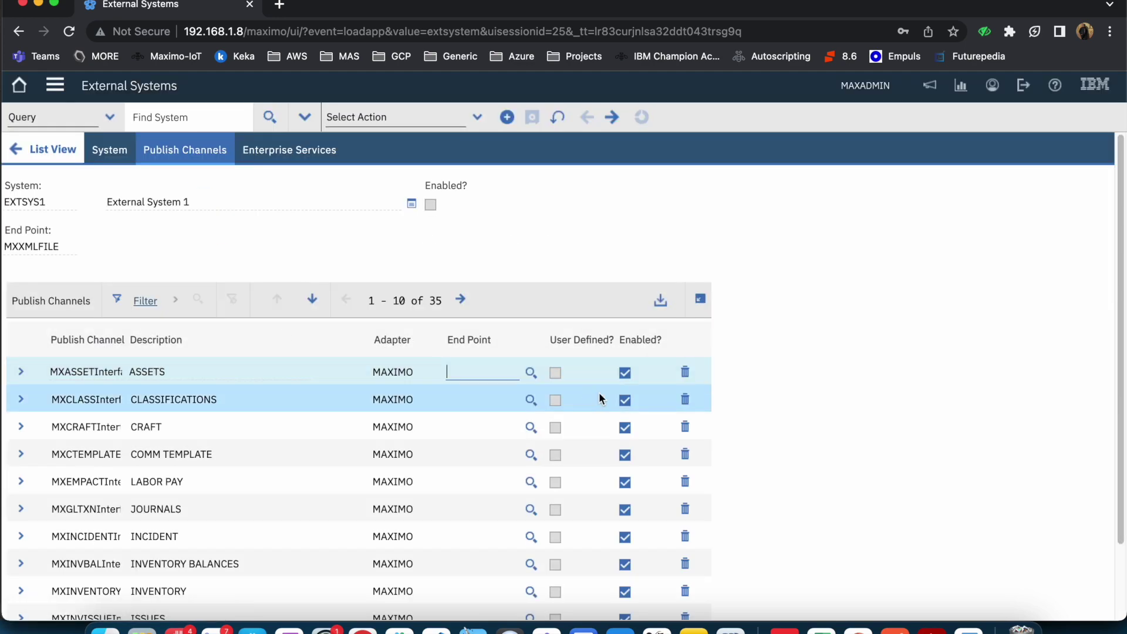
click(288, 152)
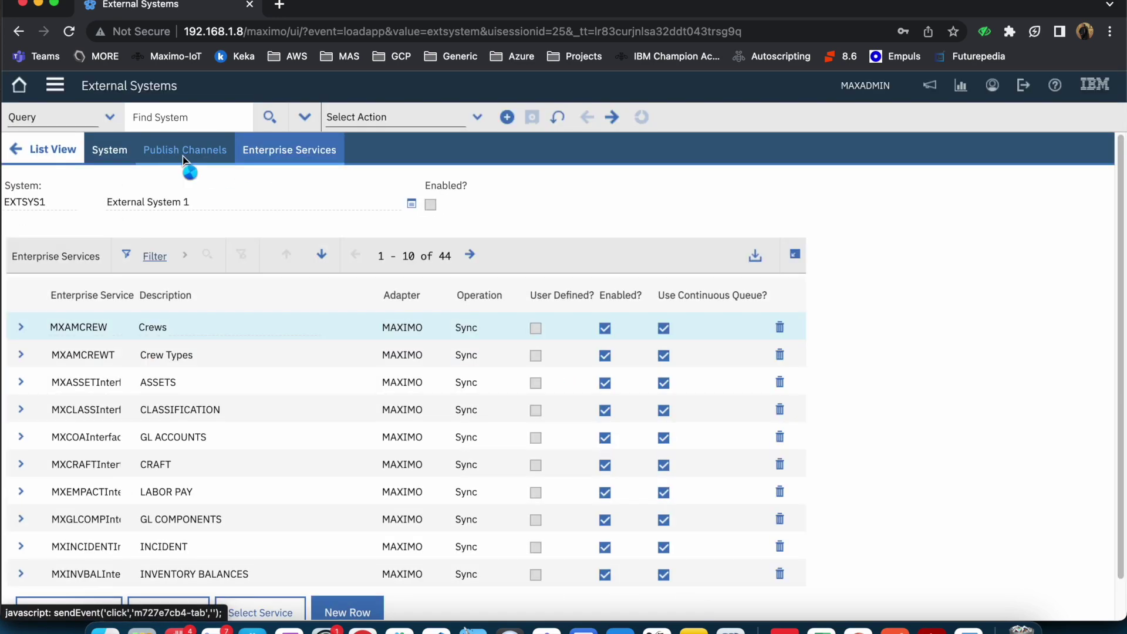
click(183, 154)
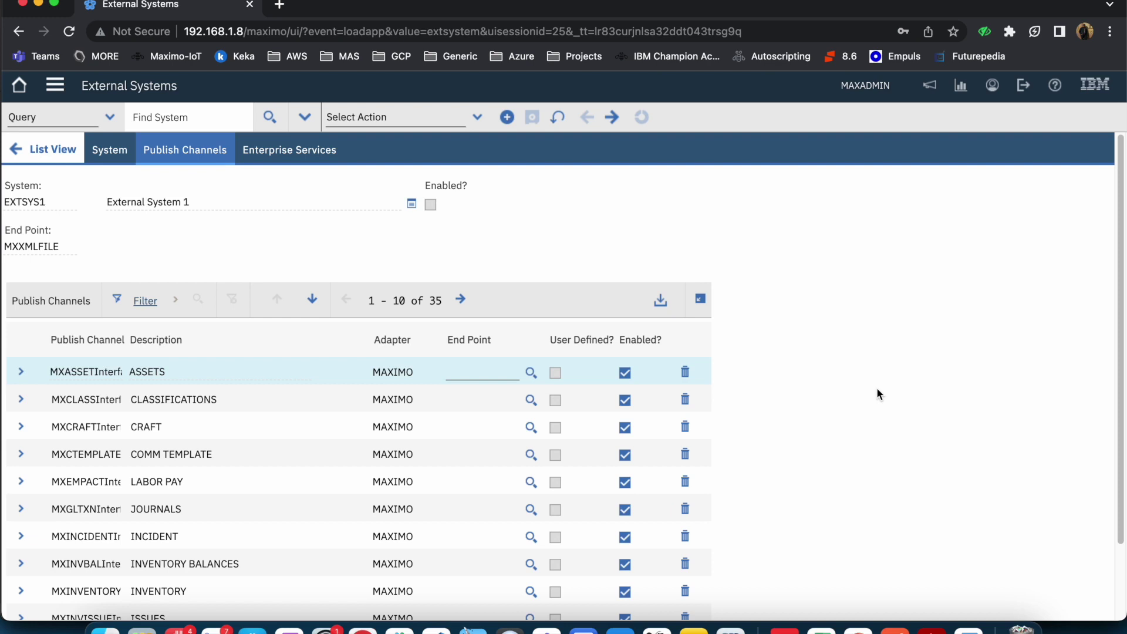
Scroll through the 35 enabled publish channels and expand the ASSETS channel's details
scroll(1105, 256, down, 1)
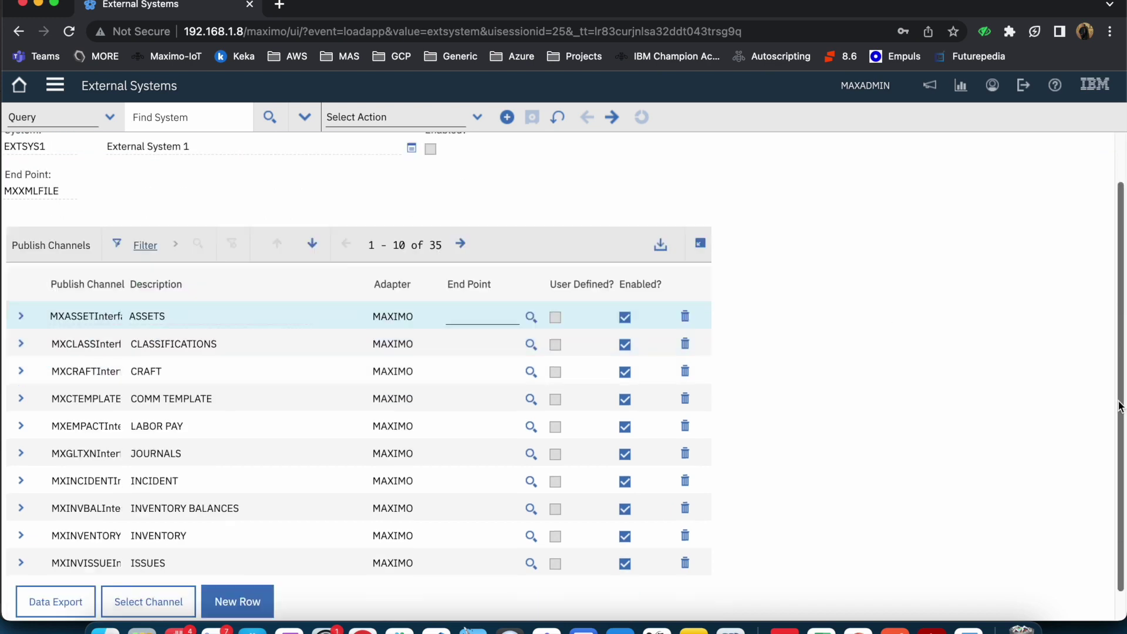
scroll(1106, 256, up, 1)
double_click(31, 246)
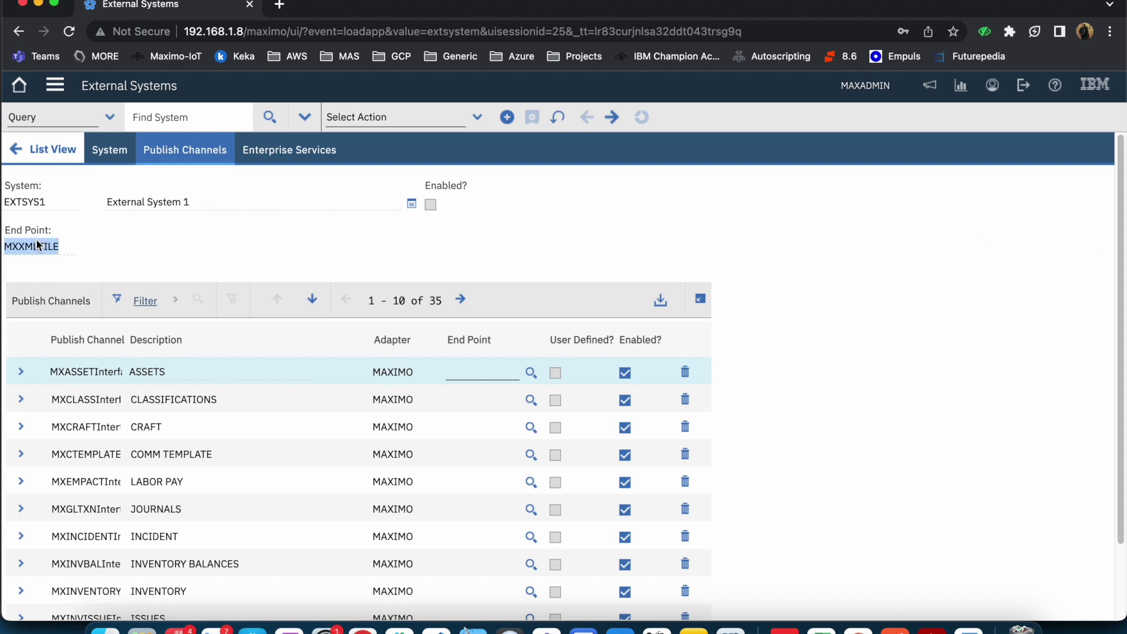
click(476, 241)
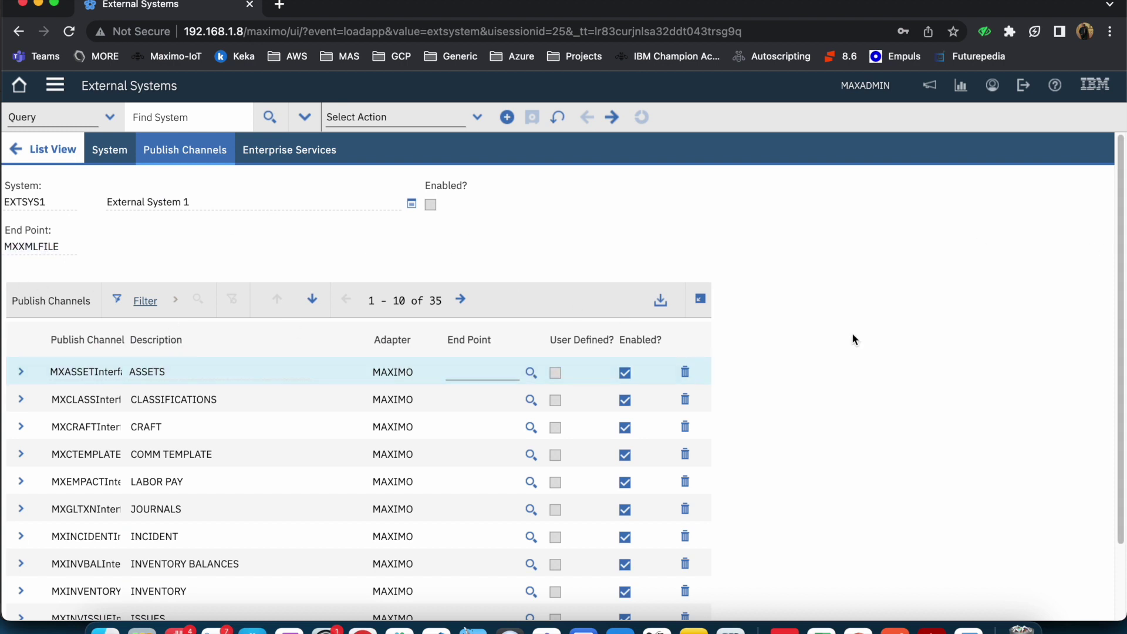
drag(1122, 263, 1123, 464)
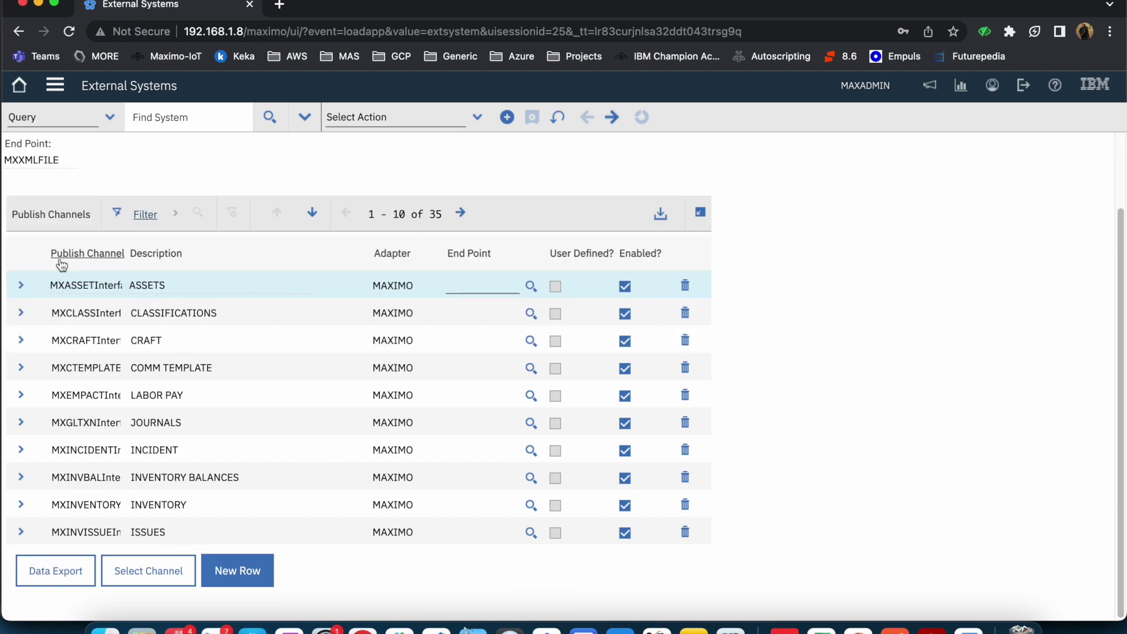
click(21, 286)
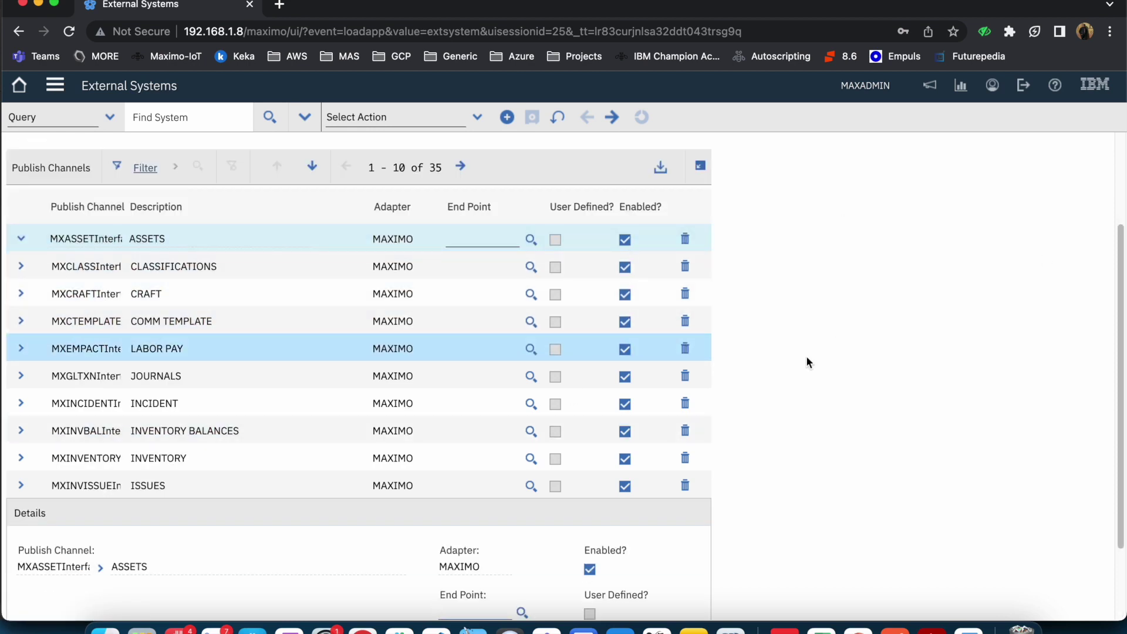
Scroll through the publish channels, then show the 44 enabled Sync enterprise services
drag(1123, 307, 1121, 375)
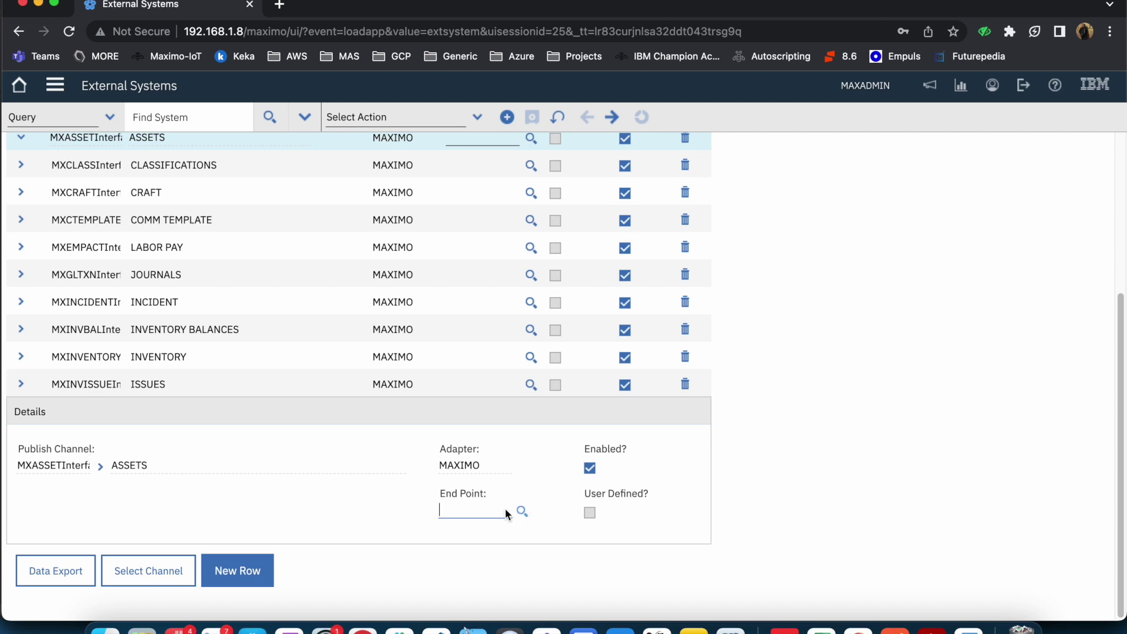
drag(1123, 390, 1123, 233)
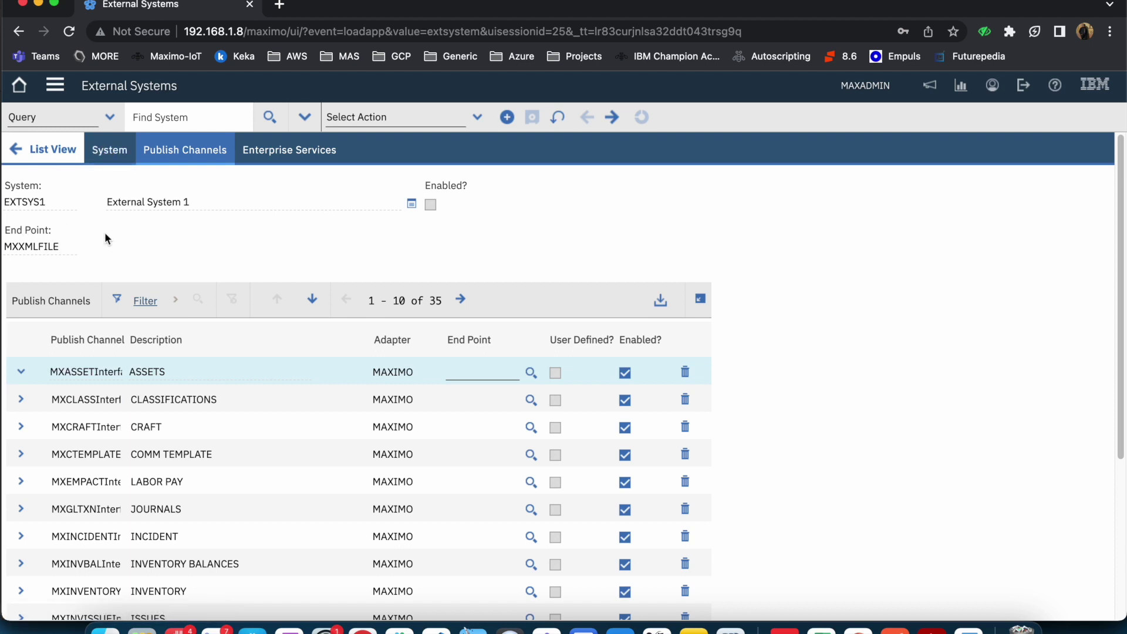
drag(1121, 352, 1063, 620)
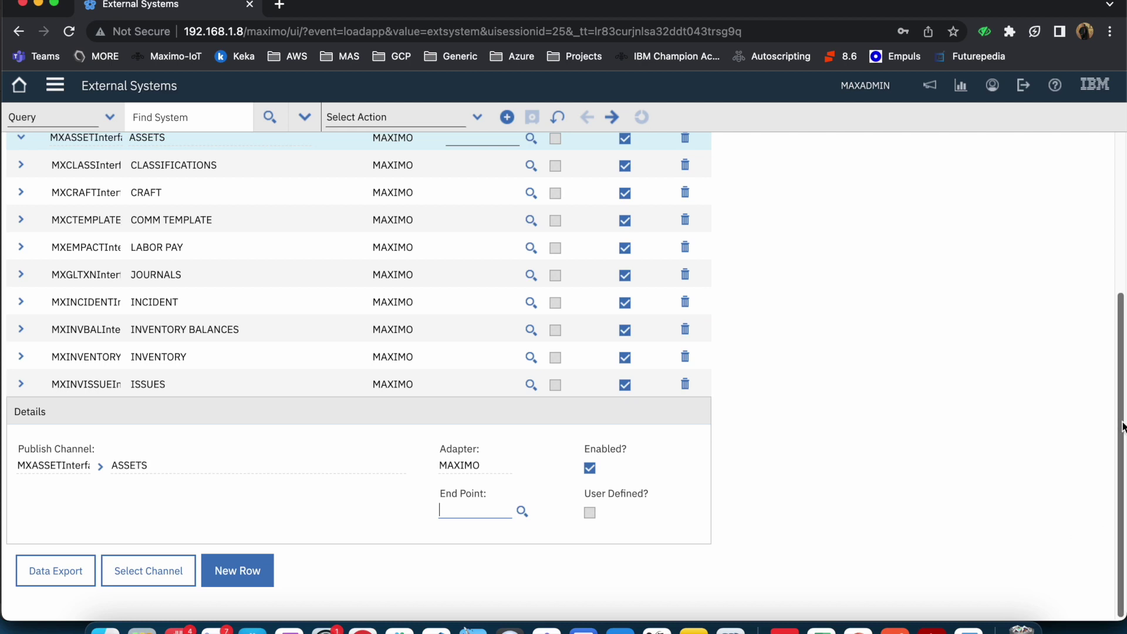
scroll(1114, 447, up, 1)
scroll(1116, 451, down, 1)
drag(1120, 311, 1121, 131)
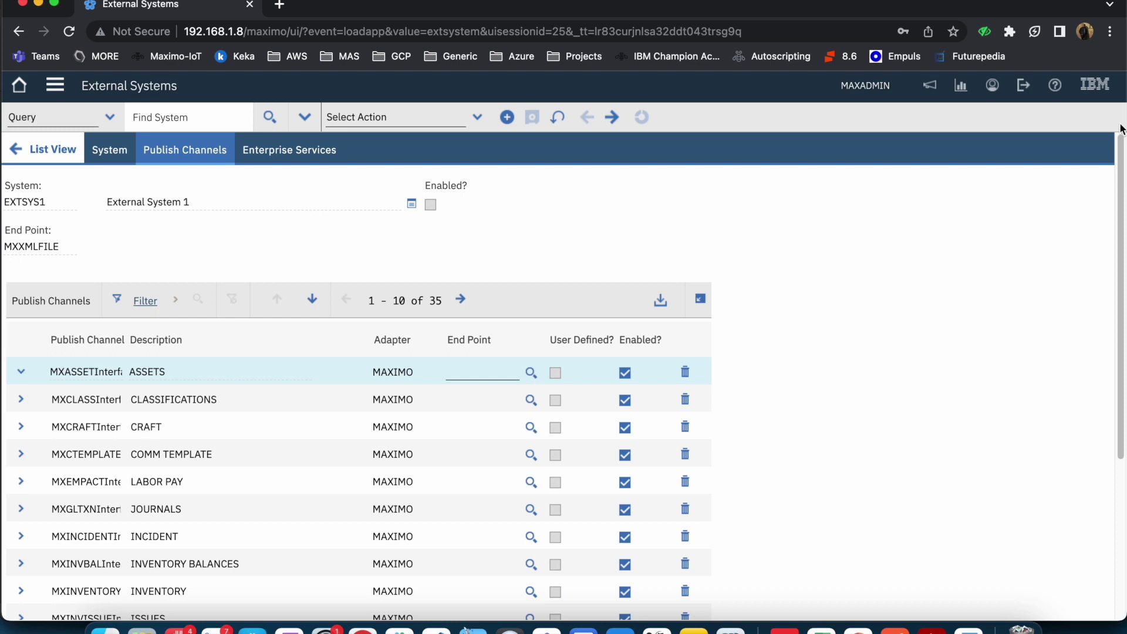
drag(1122, 128, 1125, 100)
double_click(51, 247)
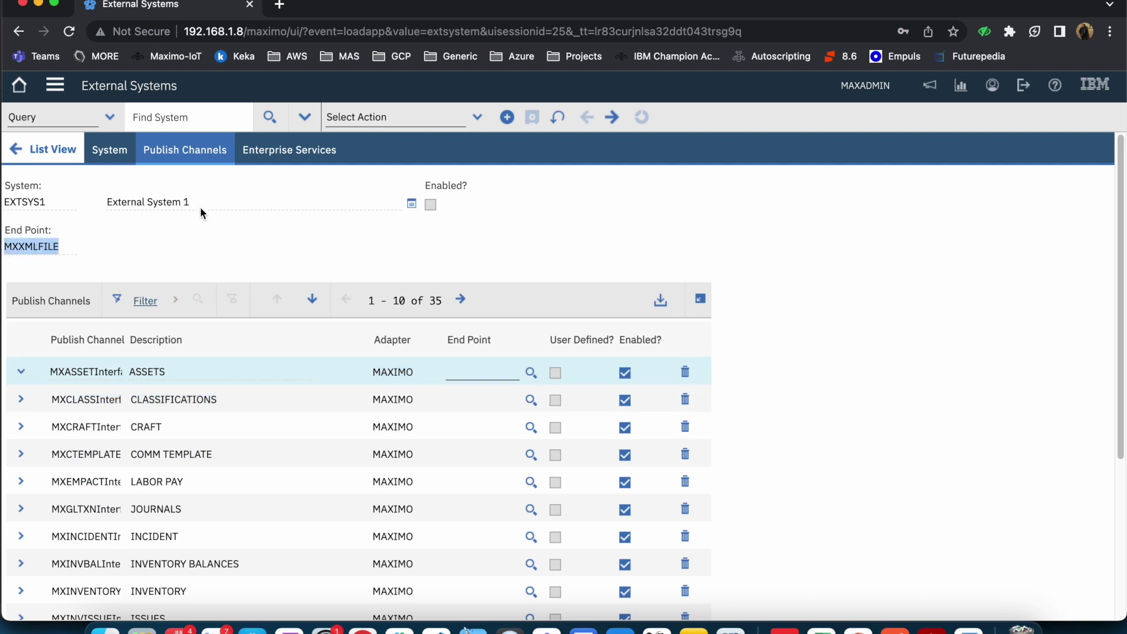
click(276, 157)
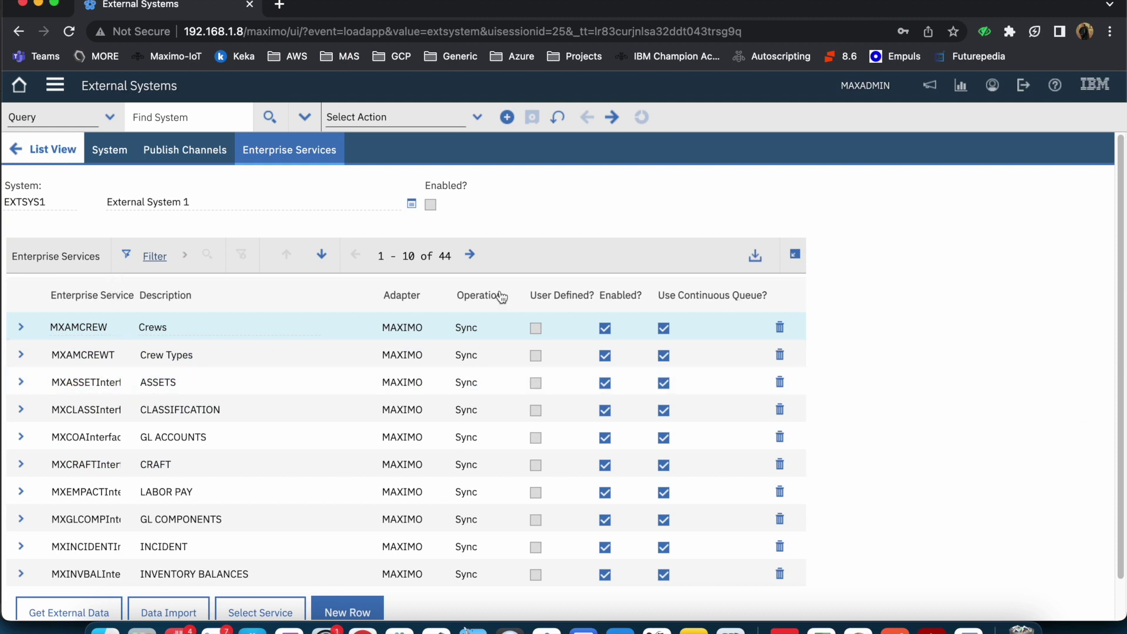
click(110, 151)
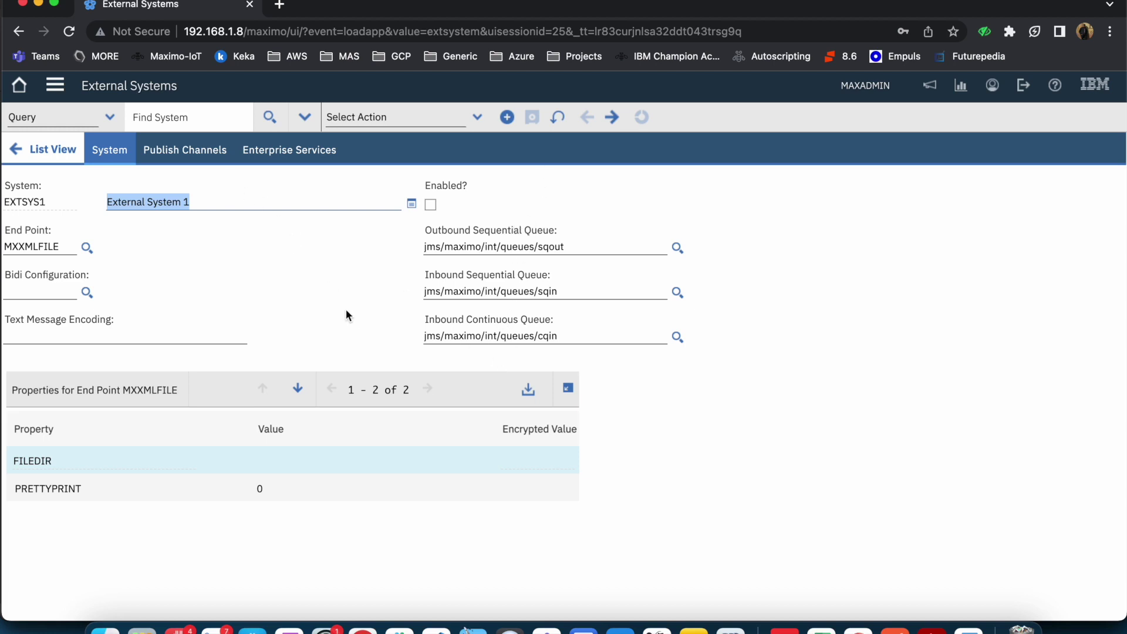
click(185, 151)
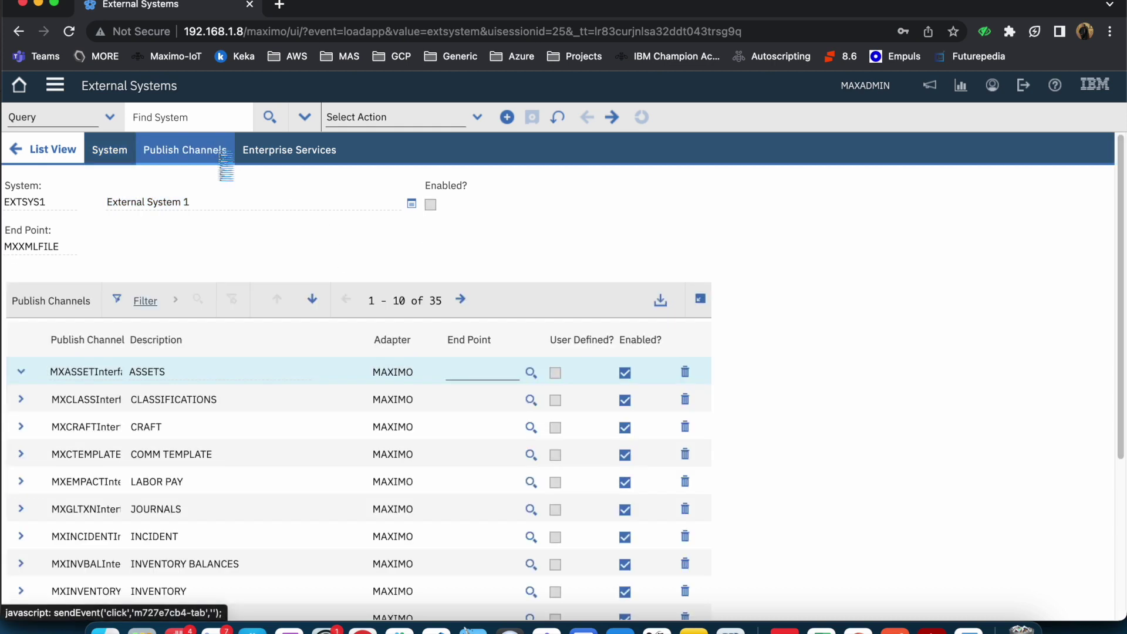
click(296, 152)
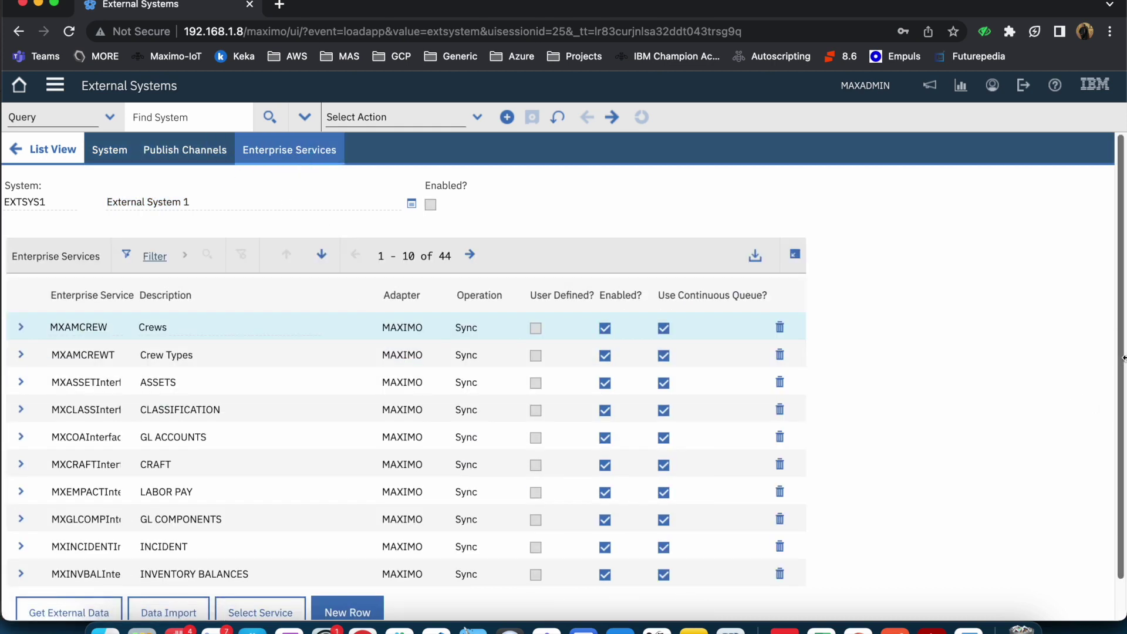
scroll(1121, 461, down, 2)
scroll(1121, 461, up, 2)
scroll(1121, 470, down, 2)
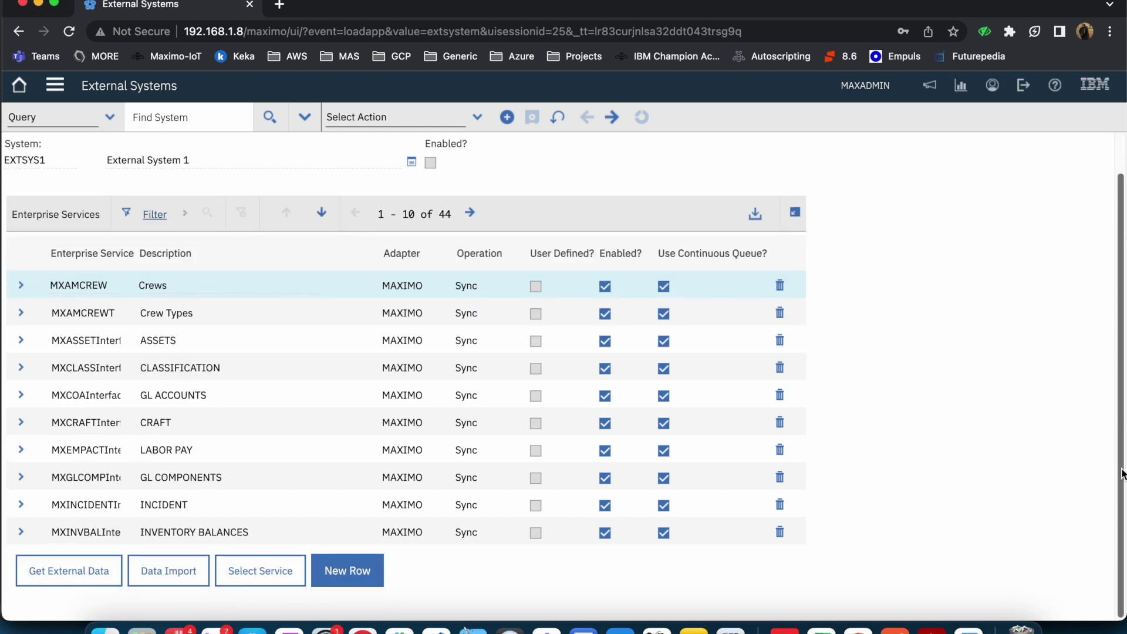
scroll(1104, 329, up, 2)
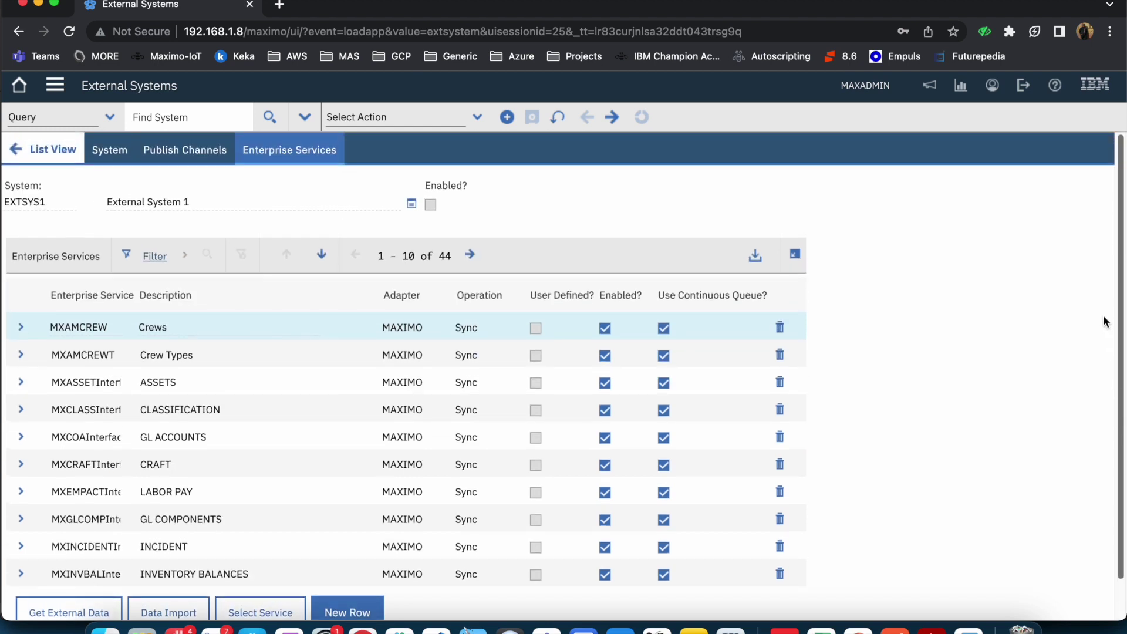
scroll(1106, 382, down, 2)
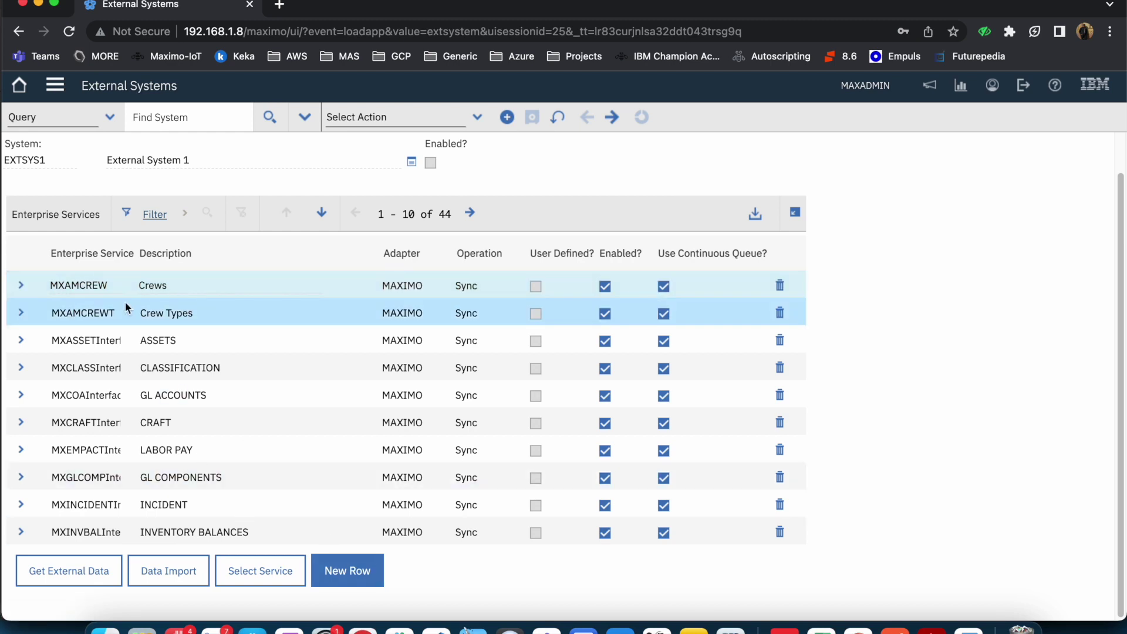
Expand MXAMCREW's details: Crews on the MAXIMO adapter, Sync, enabled, continuous queue
click(21, 285)
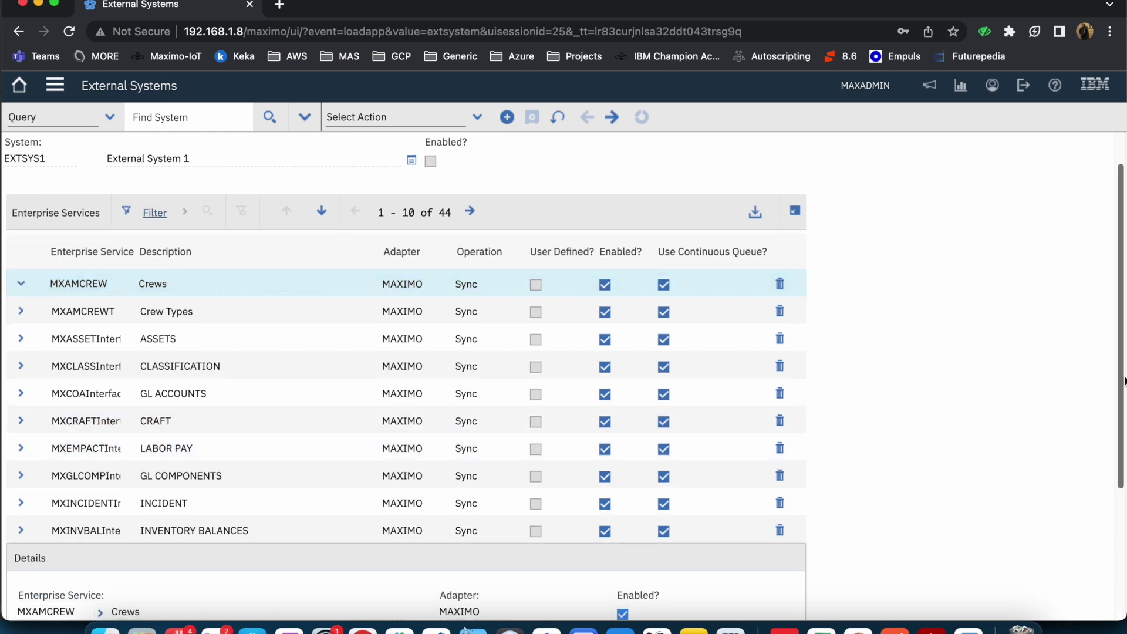
drag(1122, 381, 1121, 534)
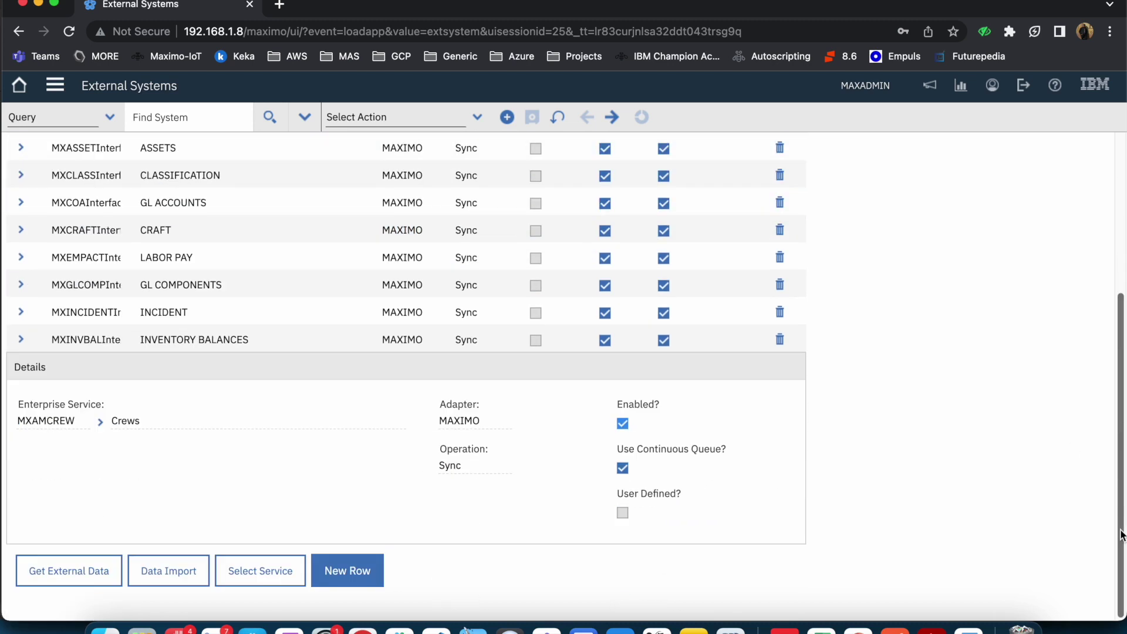
double_click(468, 465)
click(548, 474)
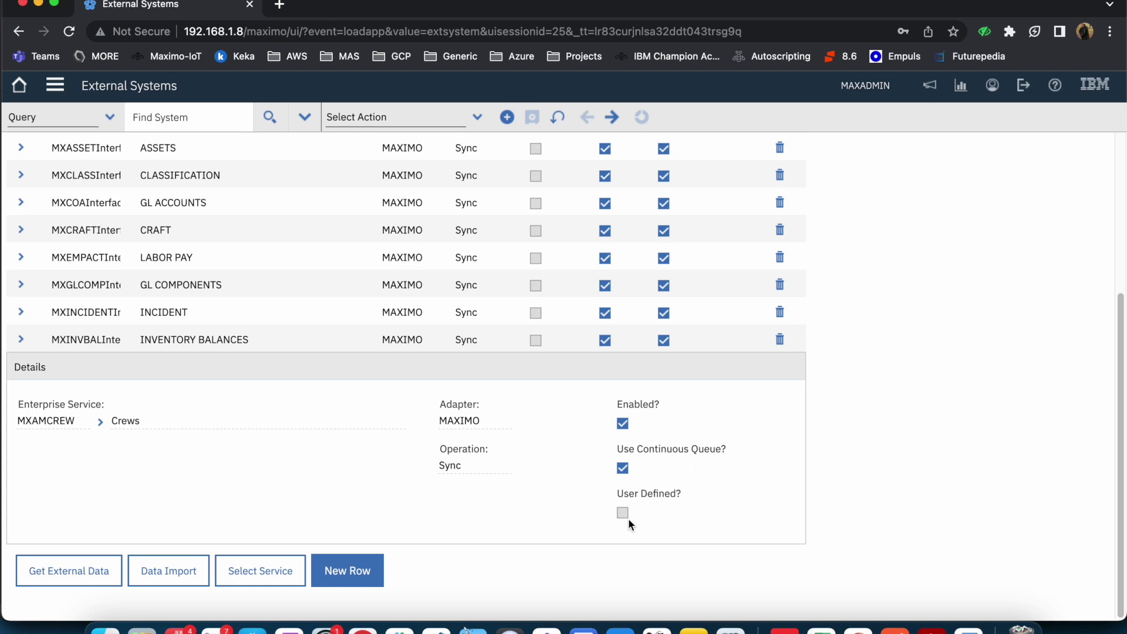
click(1119, 267)
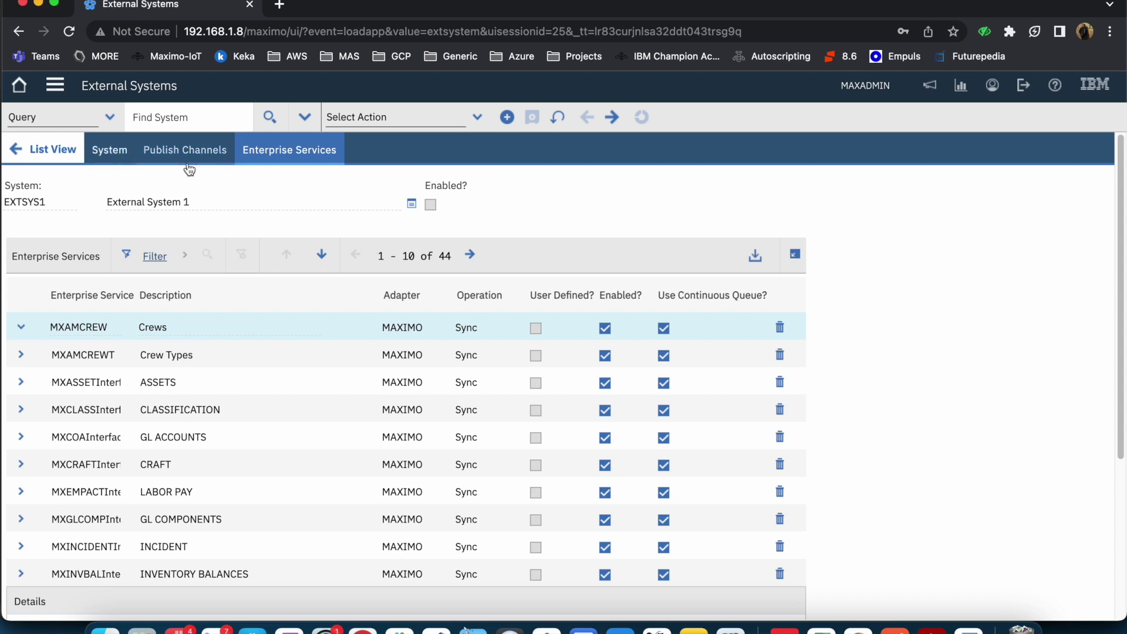
Tick Enabled? for EXTSYS1 on the System tab, save it, and show the Select Action list
click(121, 153)
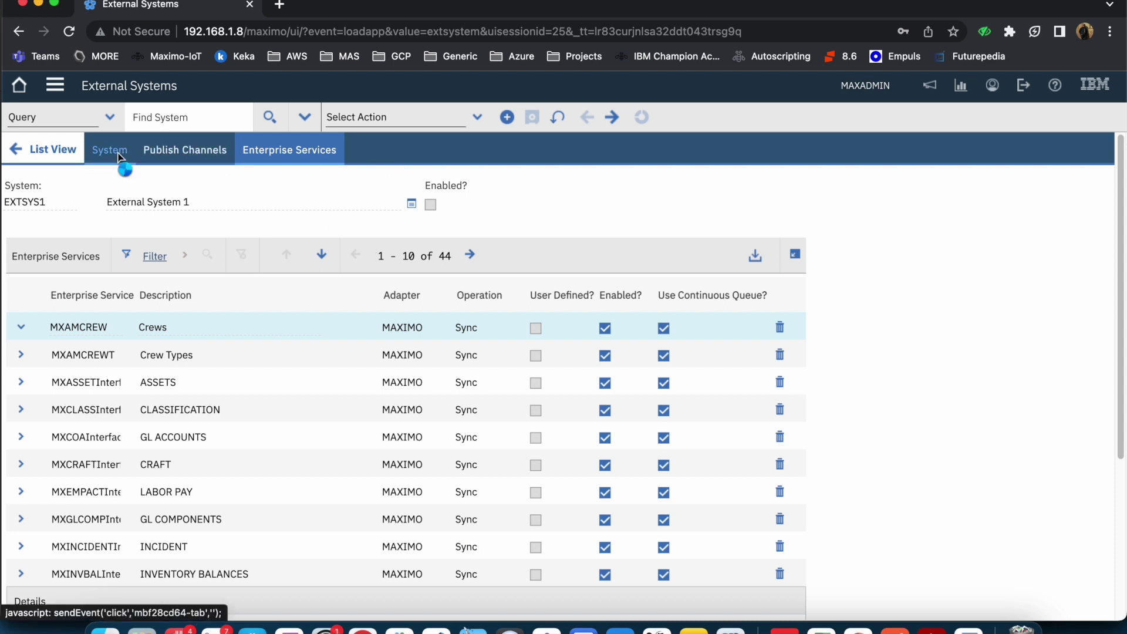
click(431, 204)
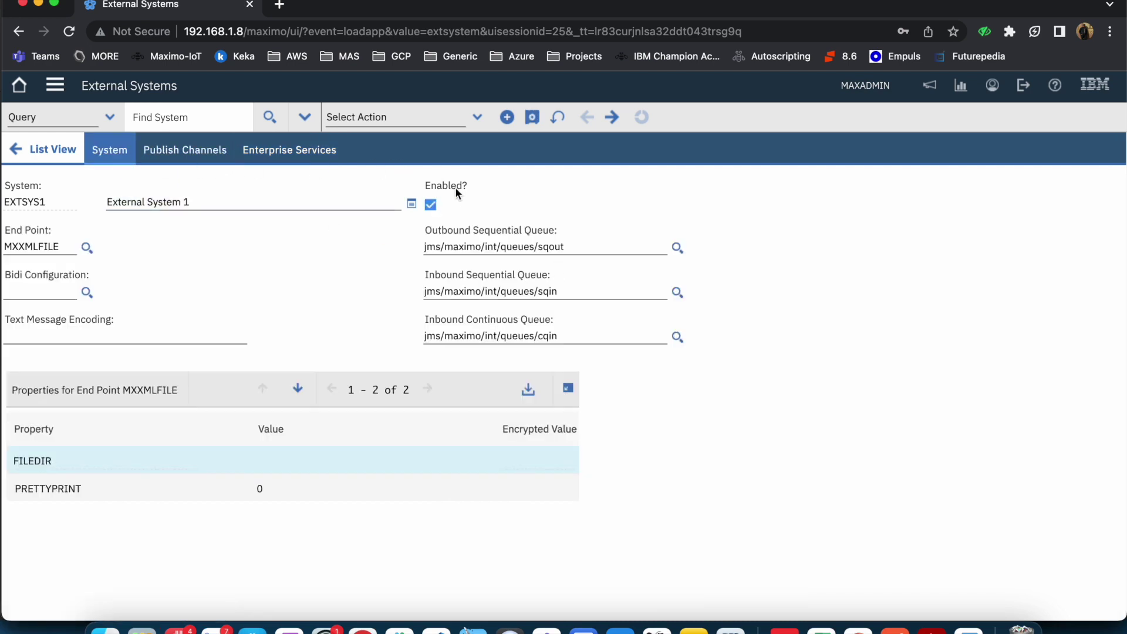
click(532, 117)
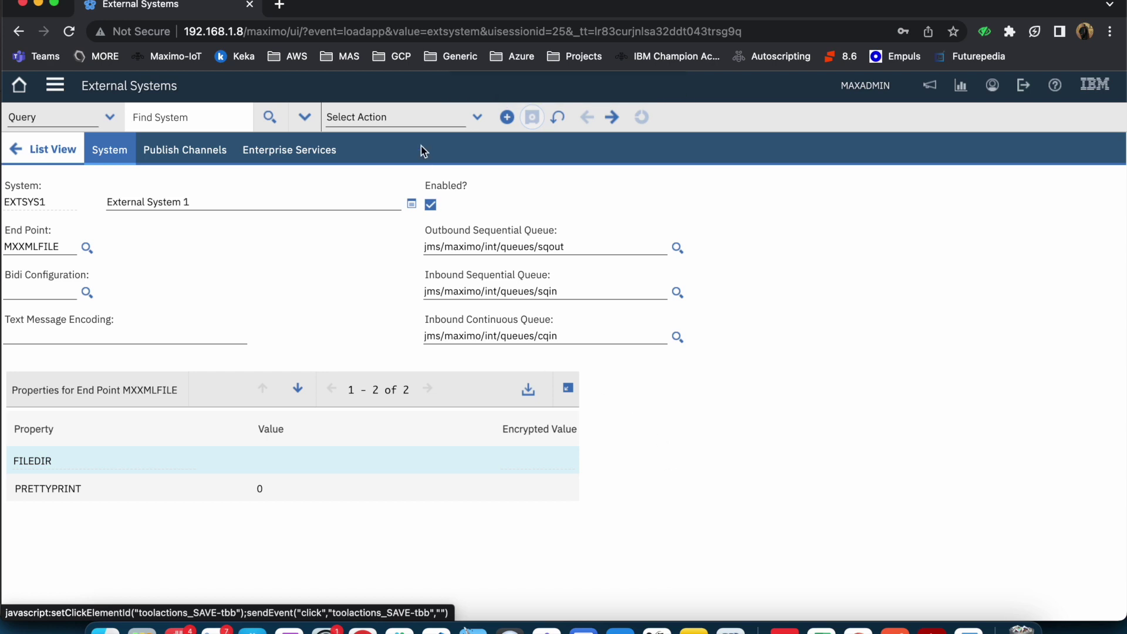
click(479, 118)
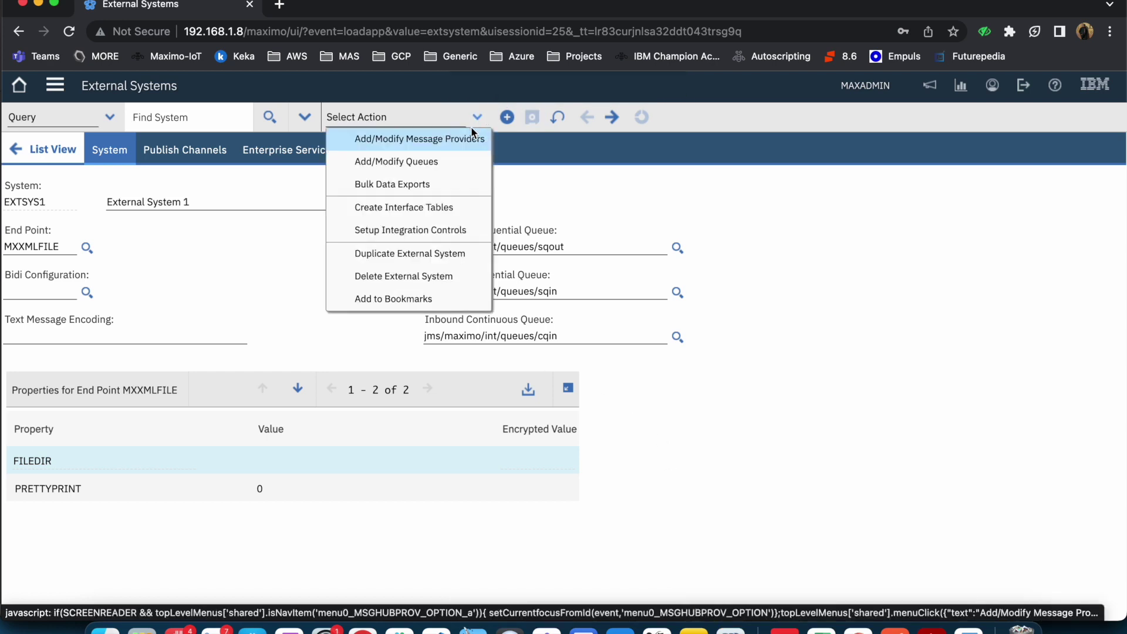